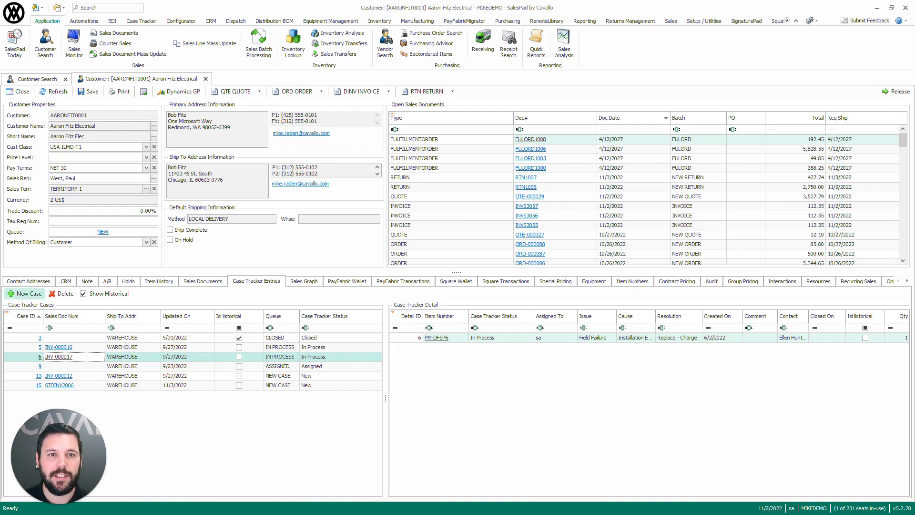
# Step: Start a new case for this customer and enter the contact's full name
pyautogui.click(24, 293)
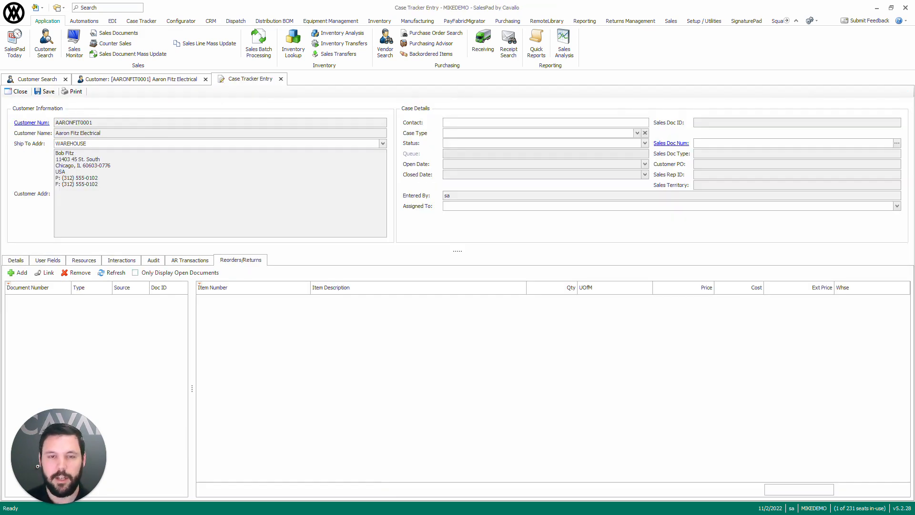
pyautogui.write('jOHN')
pyautogui.press('BackSpace')
pyautogui.press('BackSpace')
pyautogui.write('ohn Smi')
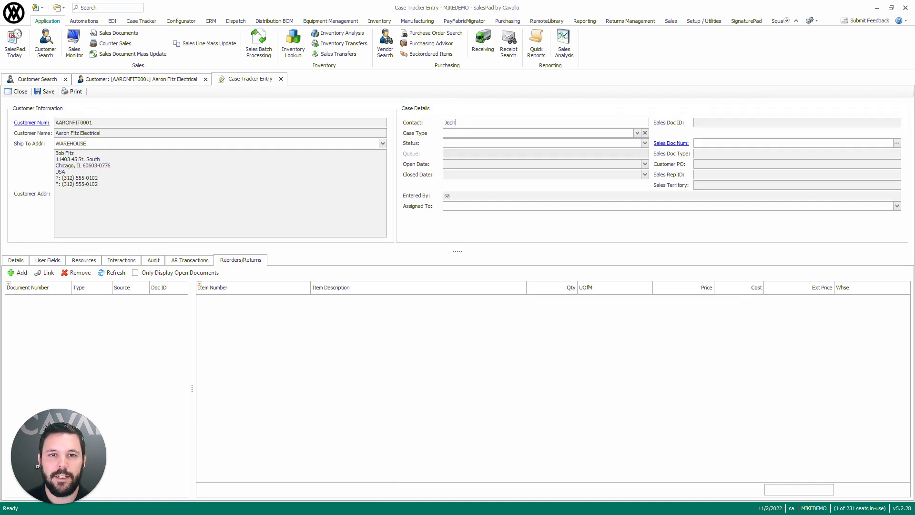
pyautogui.write('th')
pyautogui.press('Tab')
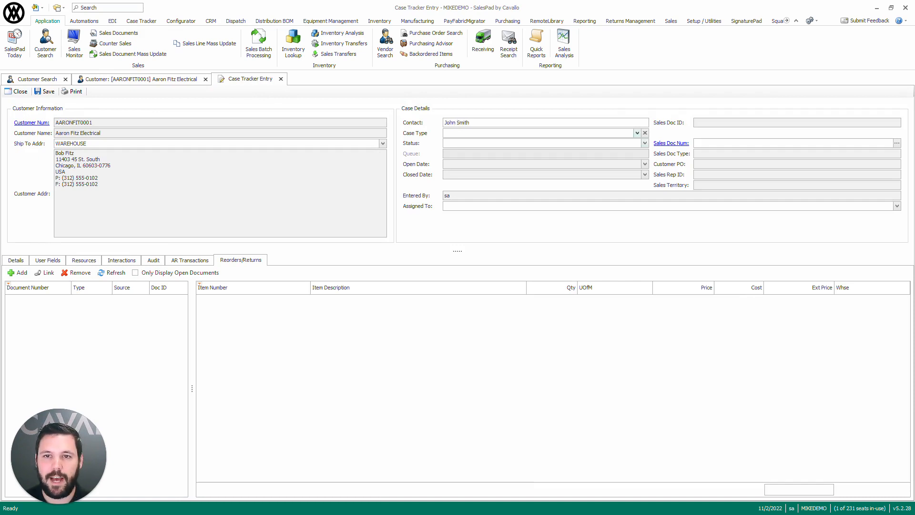
# Step: Set the case type to Return and the status to New, and assign the case to the sa user
pyautogui.click(638, 133)
pyautogui.press('Down')
pyautogui.press('Down')
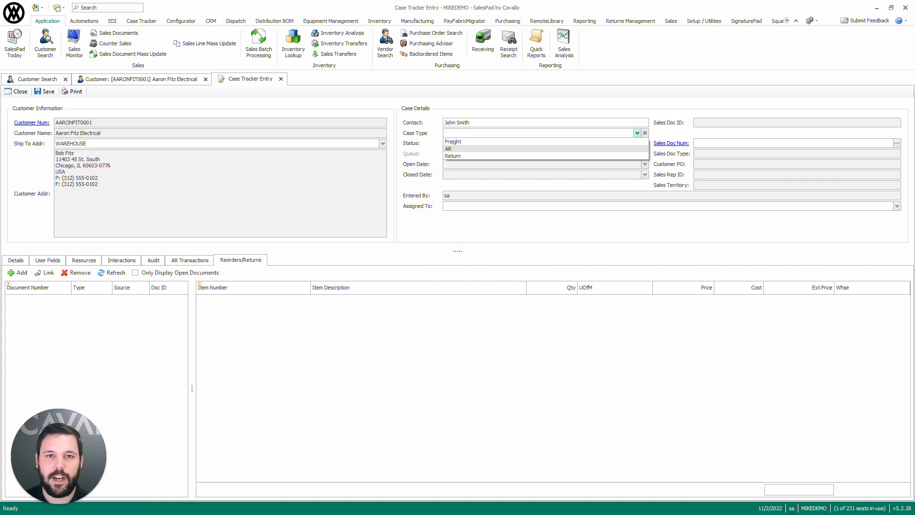
pyautogui.press('Return')
pyautogui.click(645, 143)
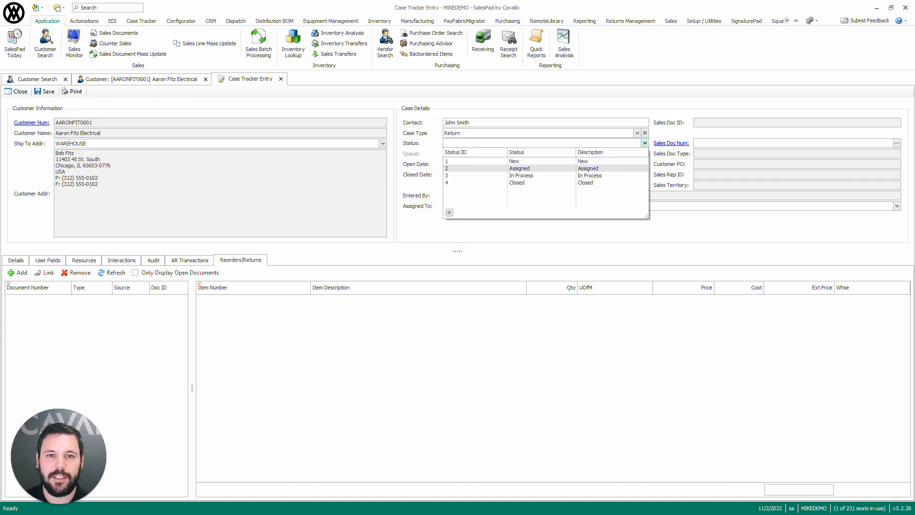
pyautogui.click(515, 160)
pyautogui.click(645, 196)
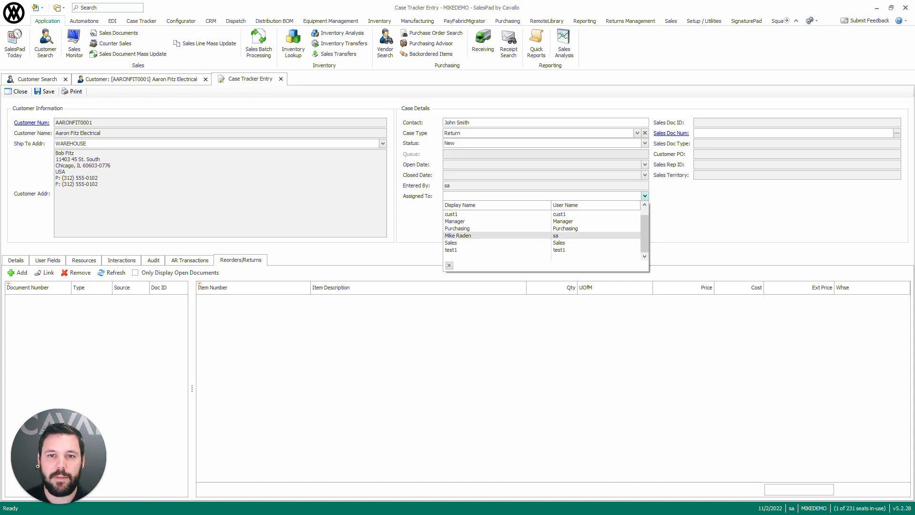
pyautogui.click(457, 235)
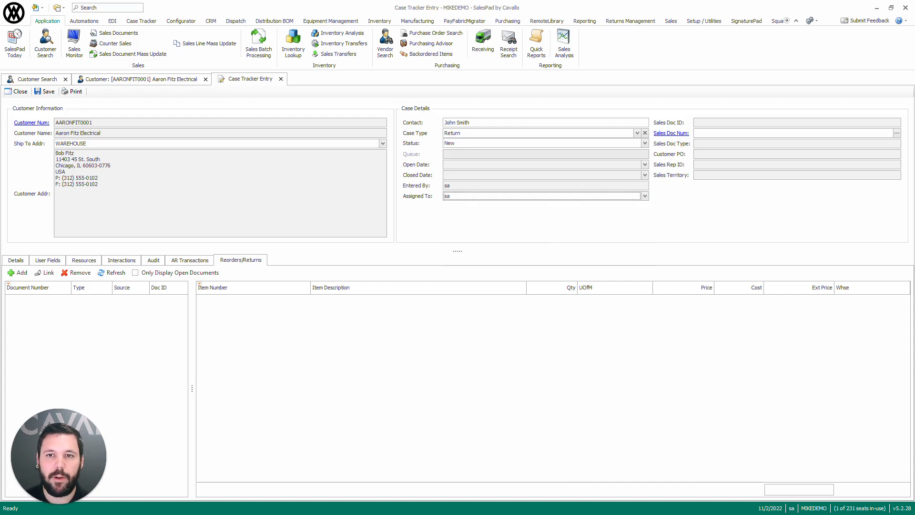
# Step: Look up the case's sales document by filtering document numbers for inv-00002, and attach invoice INV-000025
pyautogui.click(897, 134)
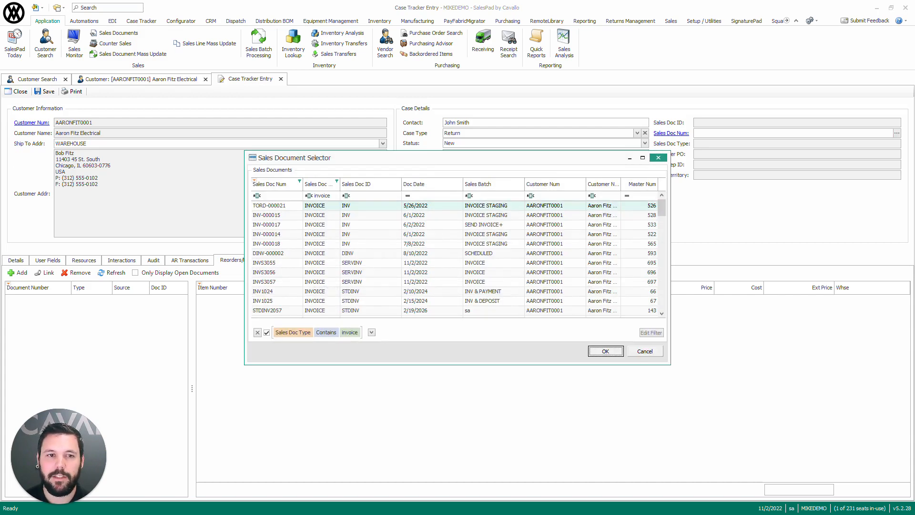
pyautogui.click(352, 195)
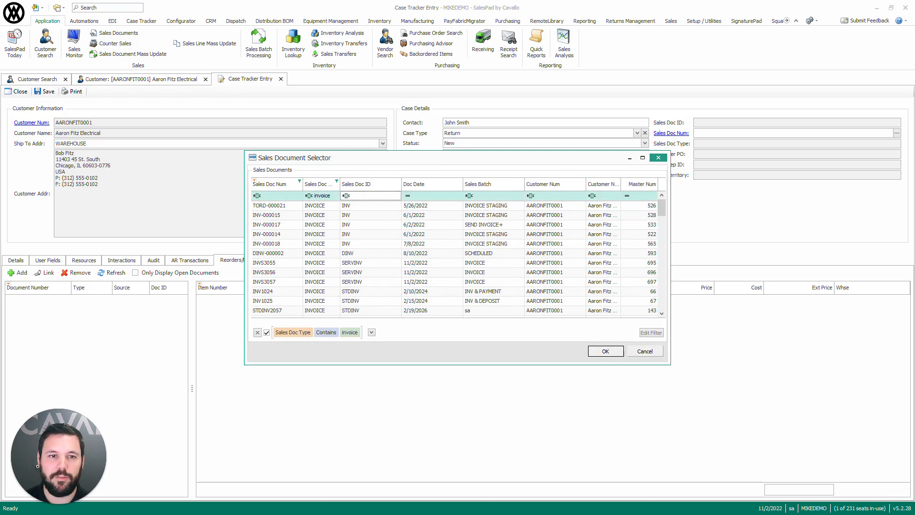
pyautogui.click(277, 195)
pyautogui.write('inv-')
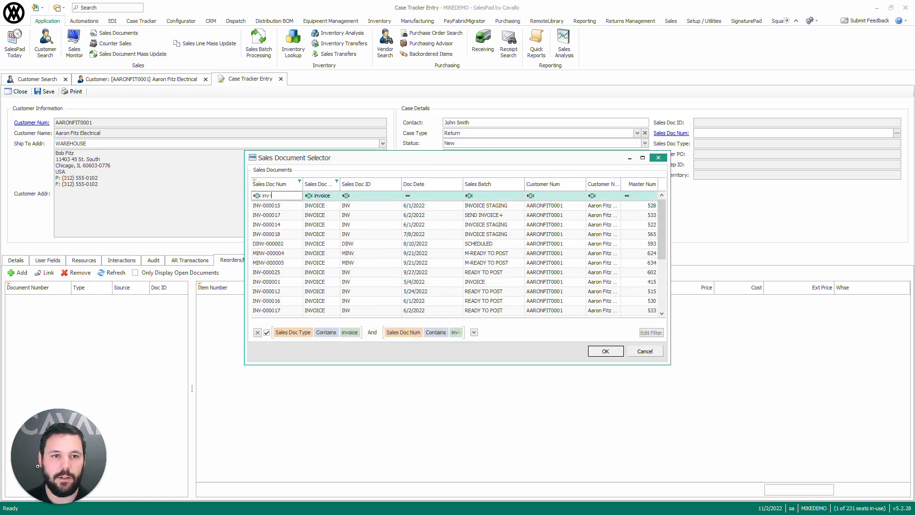
pyautogui.write('0002')
pyautogui.press('BackSpace')
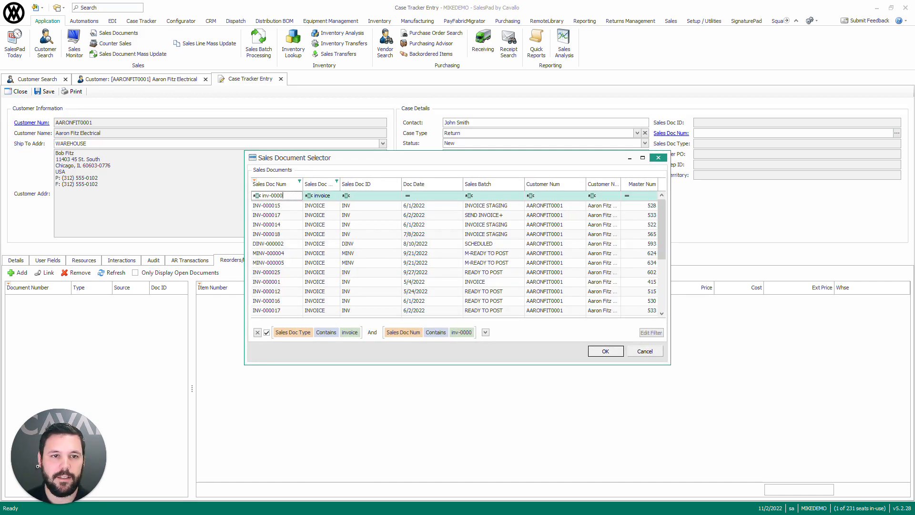
pyautogui.write('02')
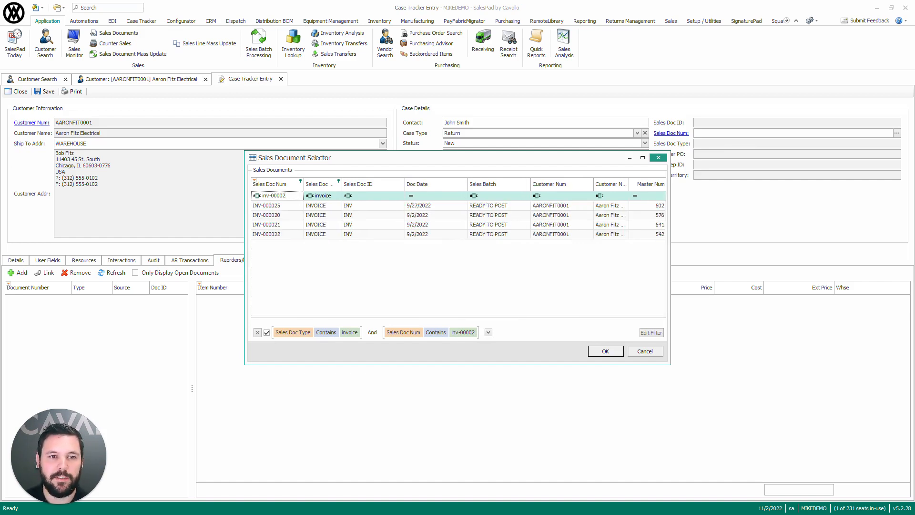
pyautogui.click(277, 205)
pyautogui.press('Return')
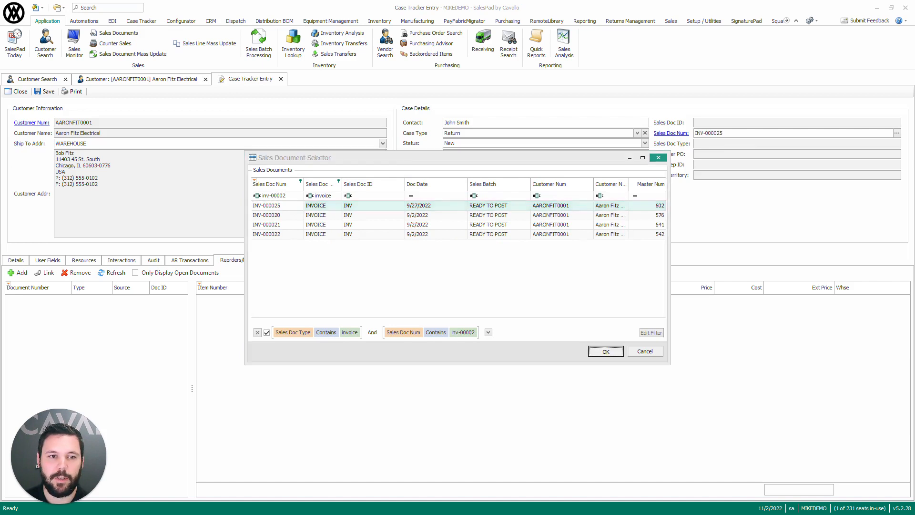
# Step: Add SD-100S detail lines to the case for serial/lot numbers 20220902_0130 and 20220902_0133
pyautogui.click(16, 261)
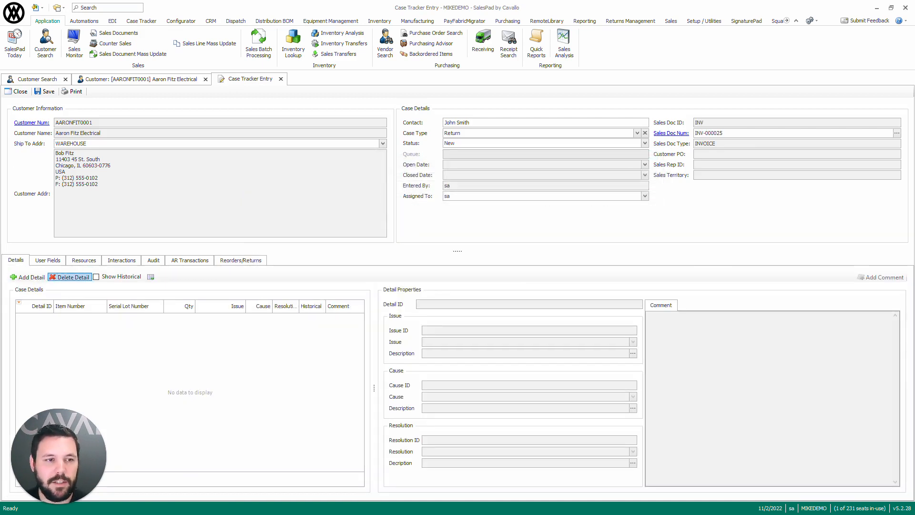
pyautogui.click(29, 277)
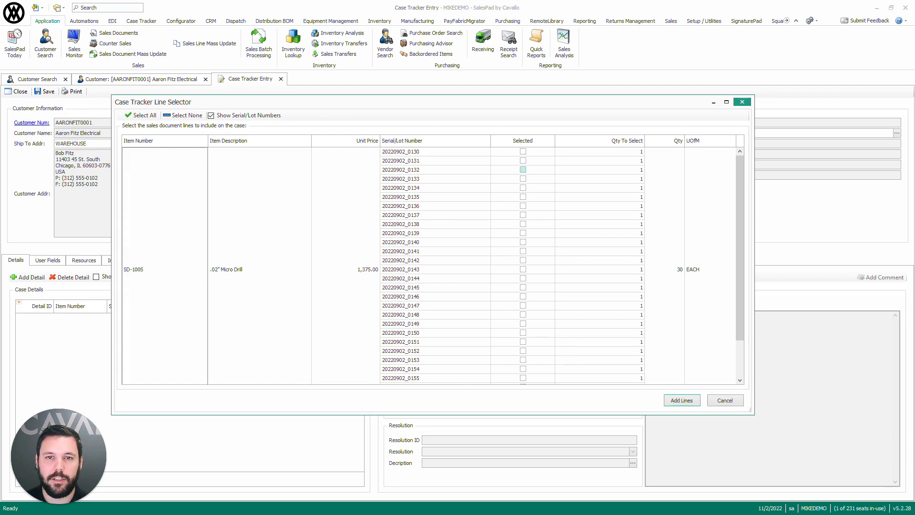
pyautogui.click(523, 151)
pyautogui.click(523, 152)
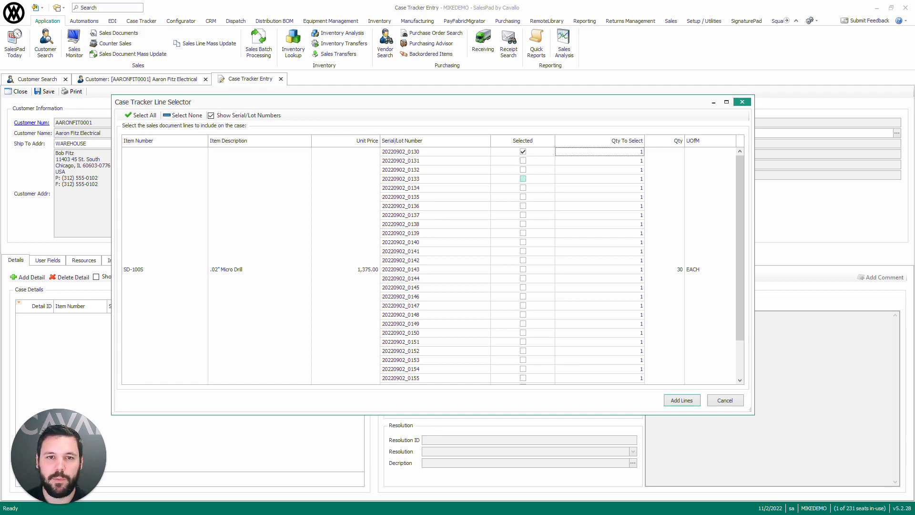
pyautogui.click(523, 178)
pyautogui.click(523, 179)
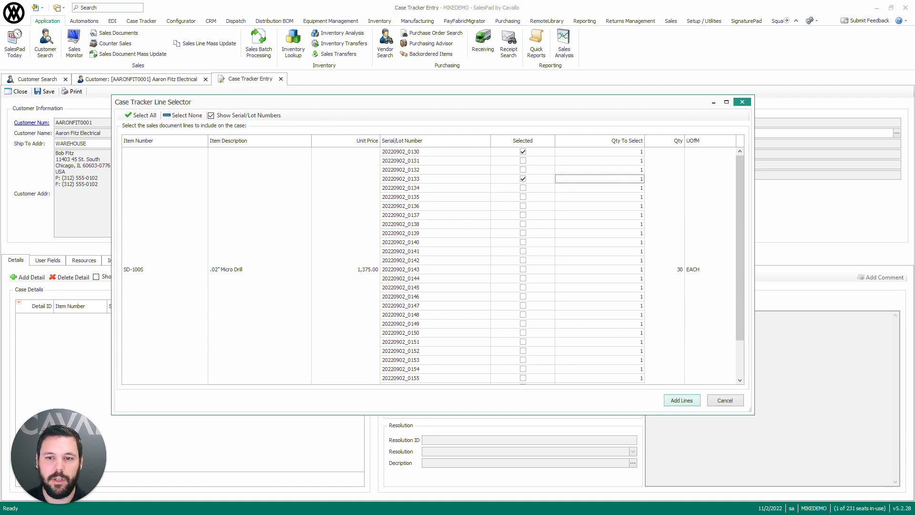
pyautogui.click(681, 401)
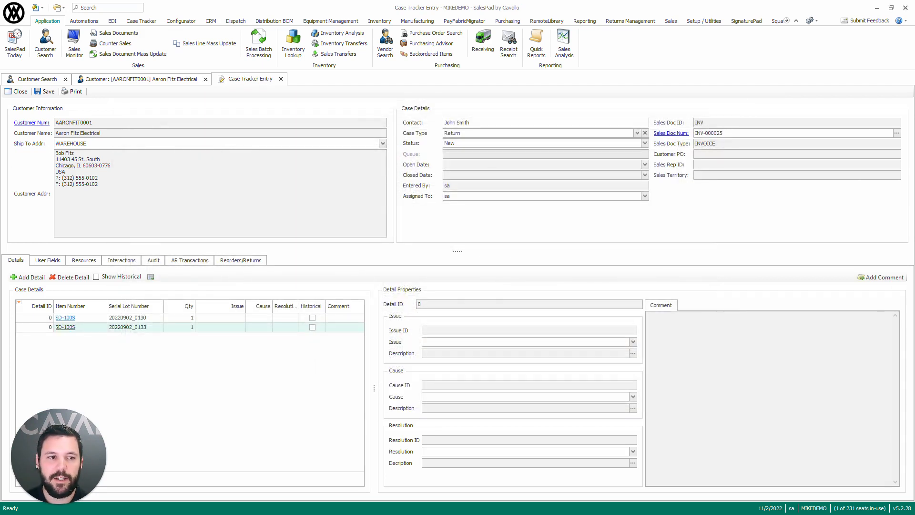
# Step: Set the issue of both SD-100S detail lines to Field Failure
pyautogui.click(241, 317)
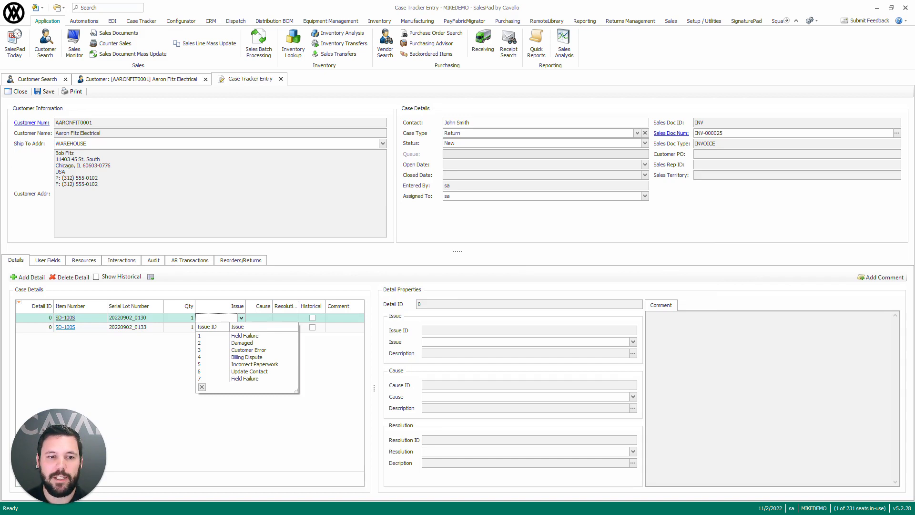
pyautogui.click(245, 335)
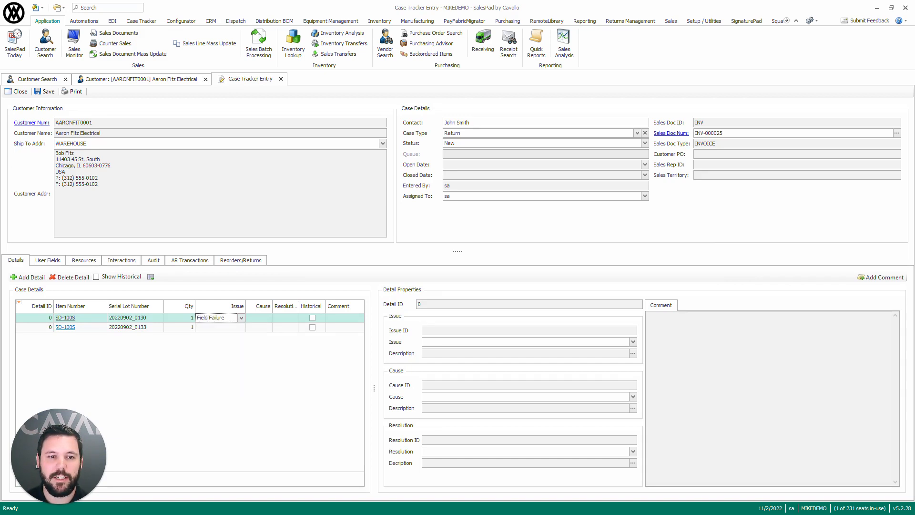
pyautogui.click(241, 327)
pyautogui.click(245, 345)
# Step: Set the cause of both SD-100S detail lines to Defective Product
pyautogui.click(268, 317)
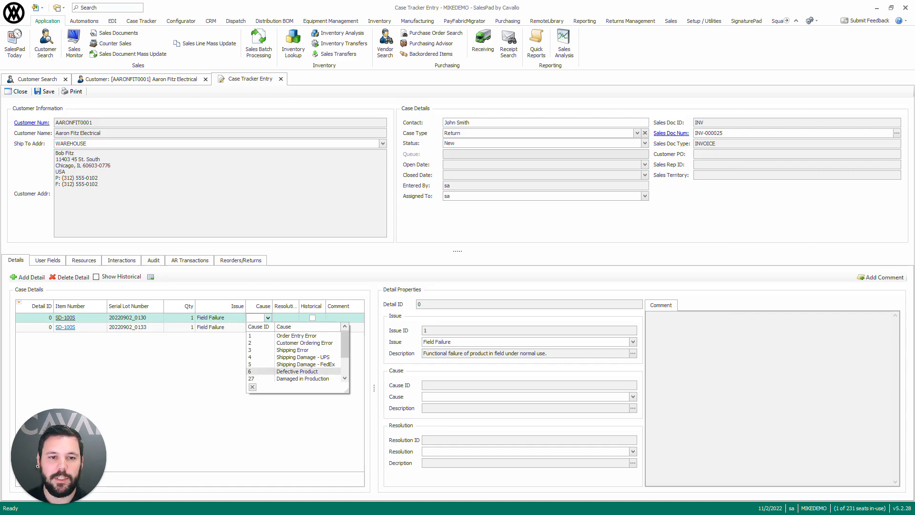
pyautogui.click(297, 371)
pyautogui.click(268, 327)
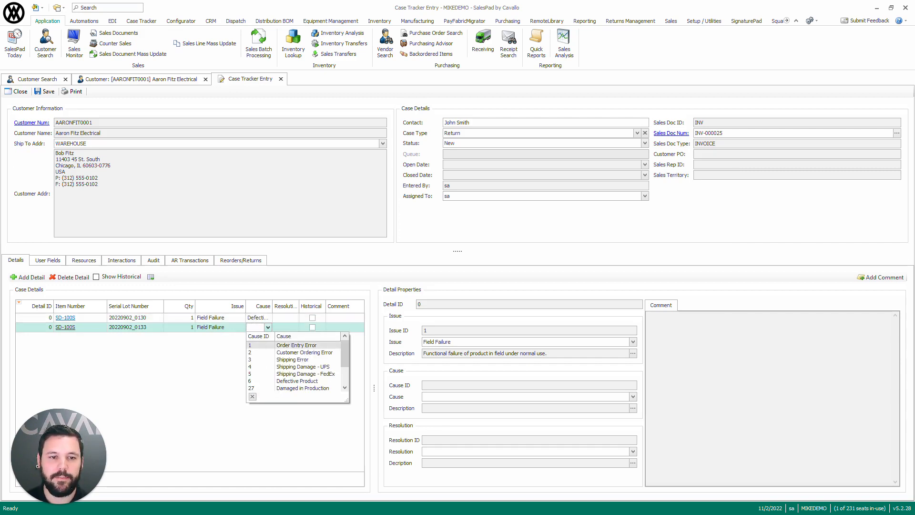
pyautogui.click(297, 380)
# Step: Set the resolution of both SD-100S detail lines to Return - Full Refund
pyautogui.click(295, 317)
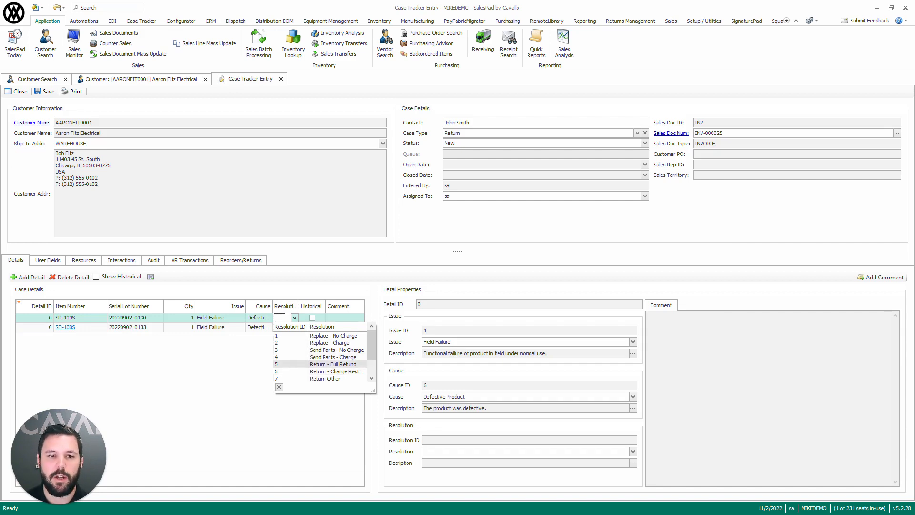
pyautogui.click(333, 364)
pyautogui.click(294, 327)
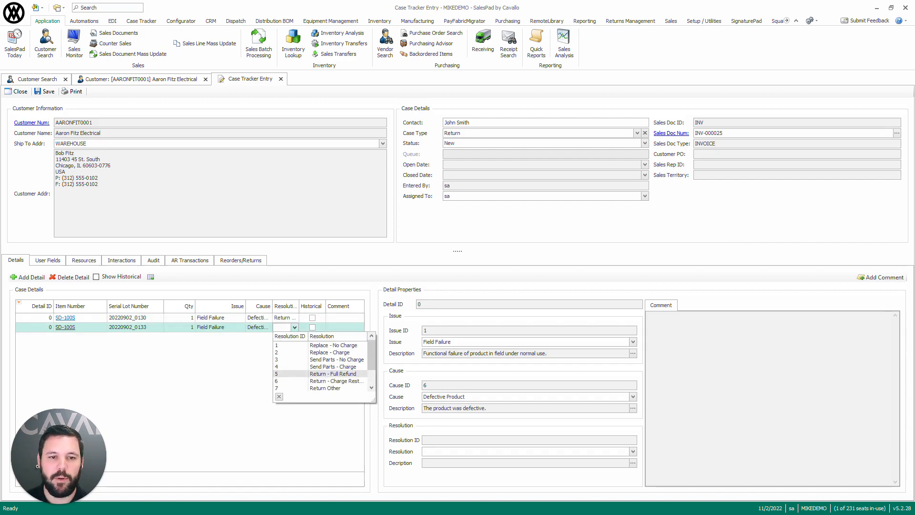
pyautogui.click(333, 373)
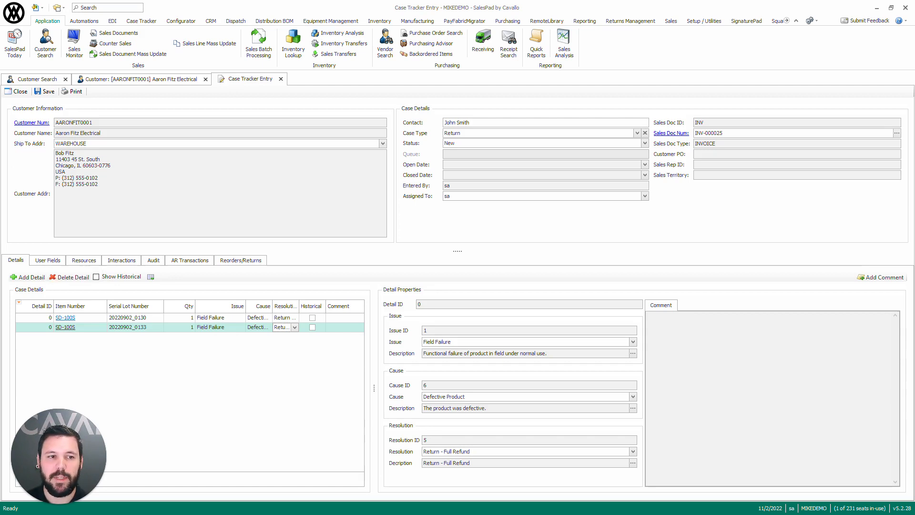
# Step: Review the case's resources, interactions, AR transactions and reorders/returns
pyautogui.click(84, 260)
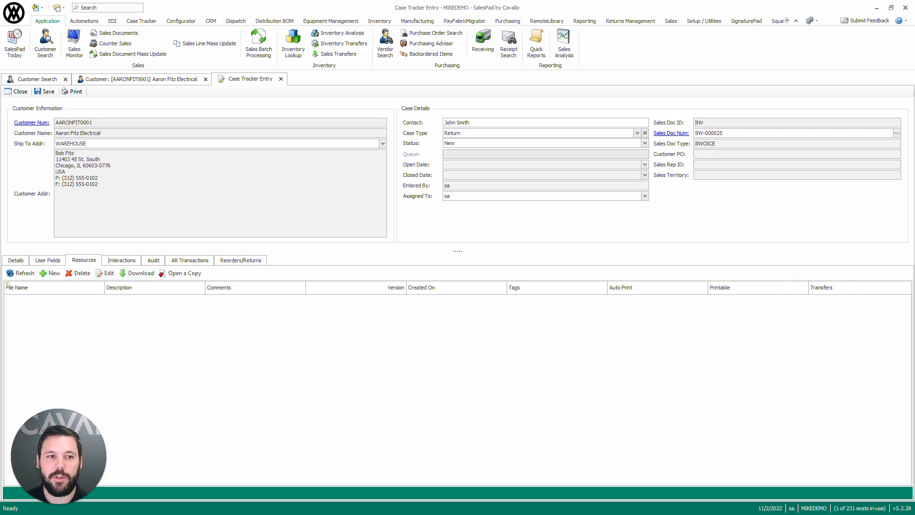
pyautogui.click(122, 261)
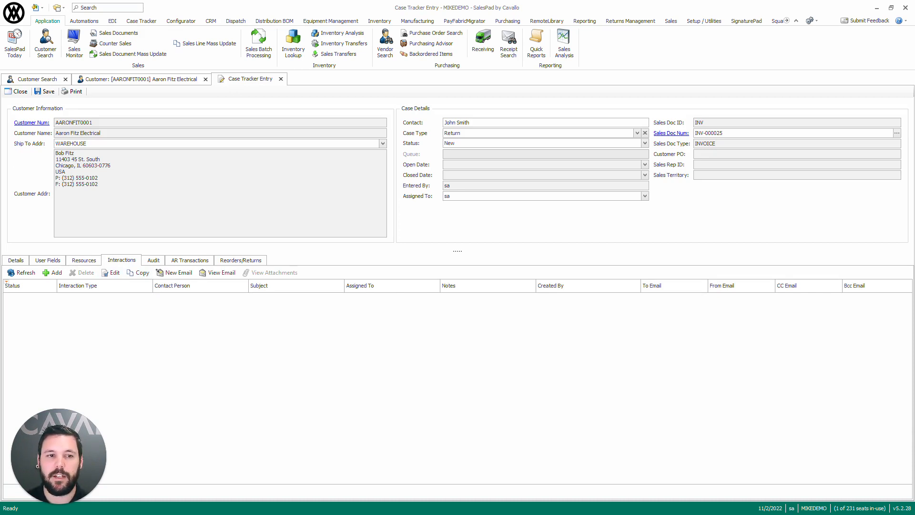
pyautogui.click(190, 261)
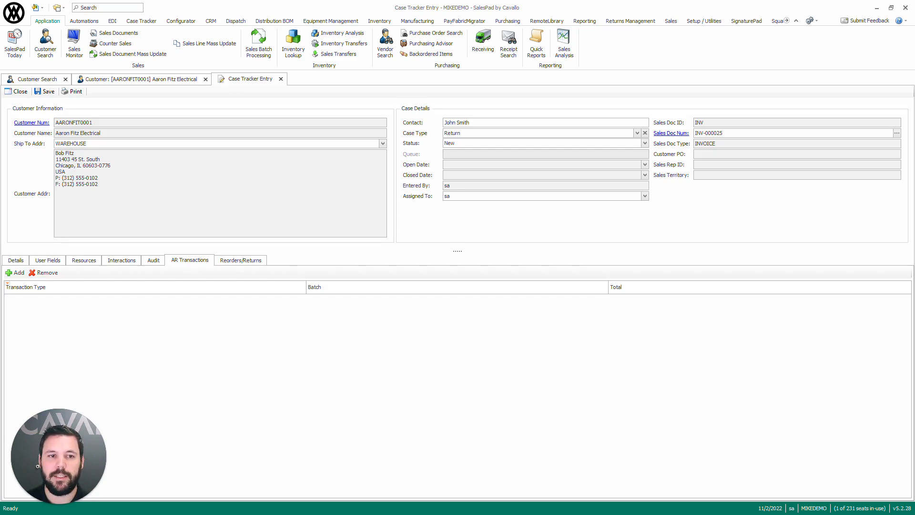
pyautogui.click(241, 260)
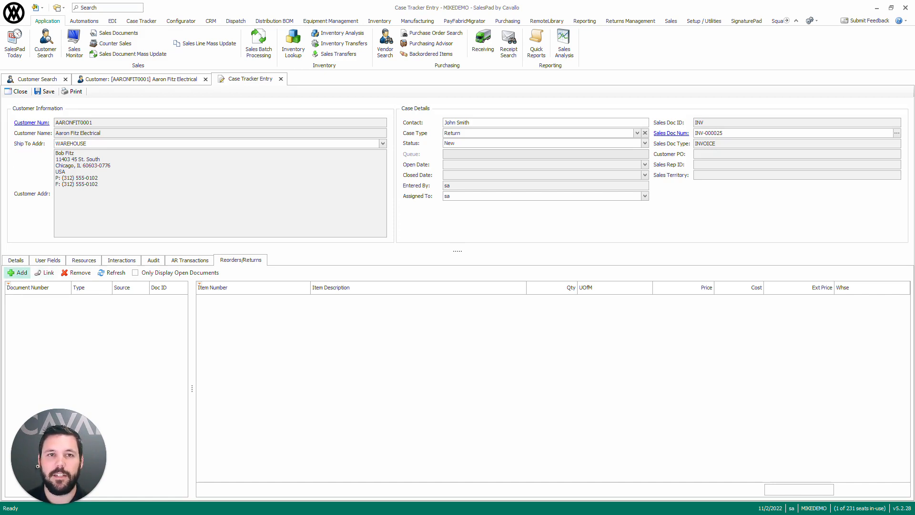
# Step: Try to add a return document to the unsaved case
pyautogui.click(18, 273)
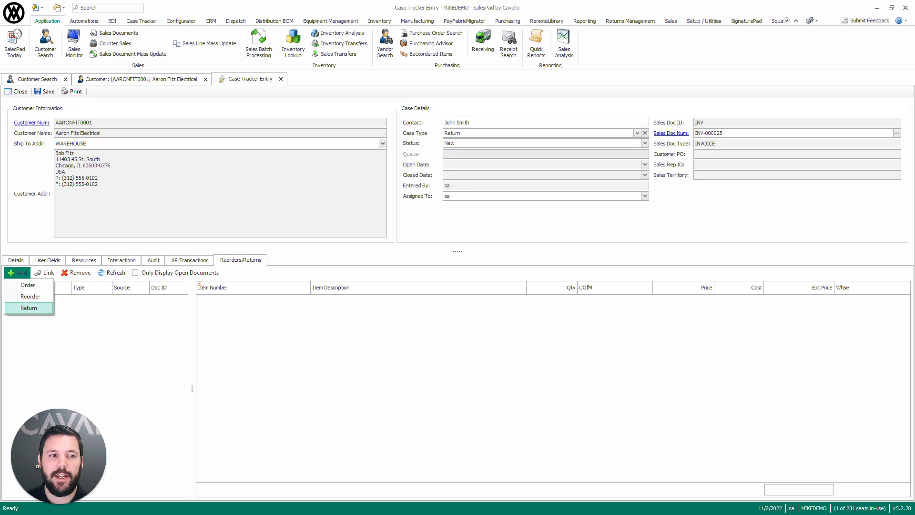
pyautogui.click(28, 308)
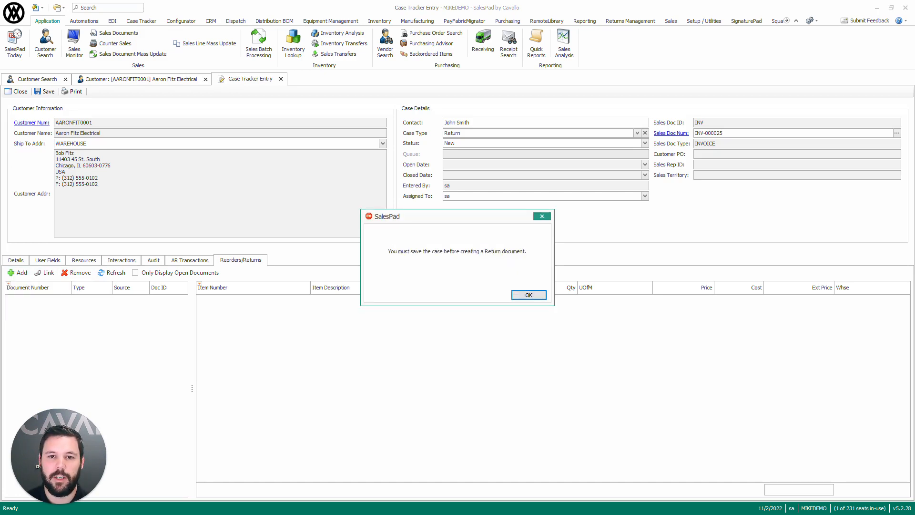
pyautogui.press('Return')
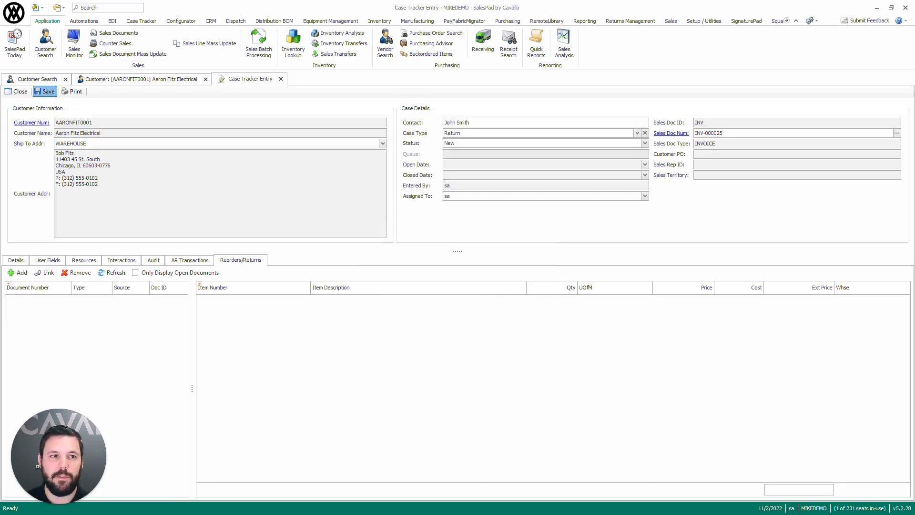
# Step: Save the case and create an RTN return document from it for serial/lot numbers 20220902_0130 and 20220902_0132
pyautogui.click(44, 91)
pyautogui.click(19, 272)
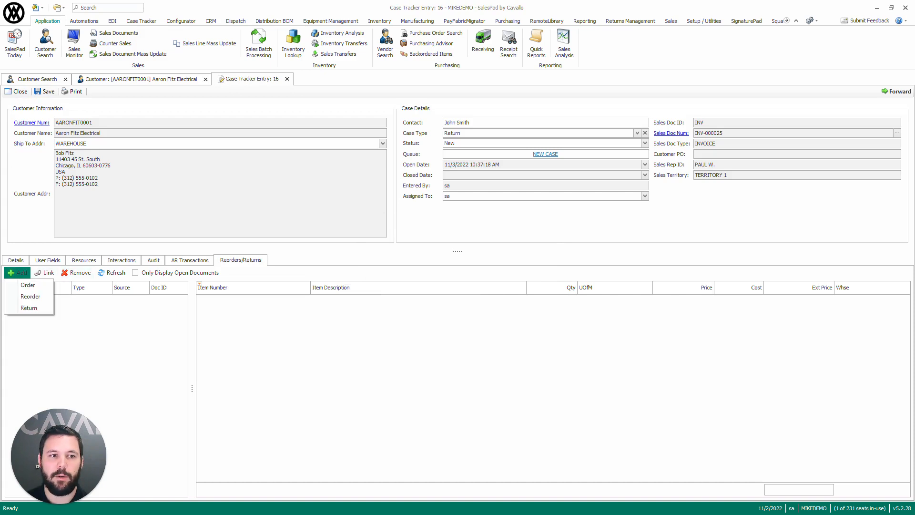
pyautogui.click(24, 309)
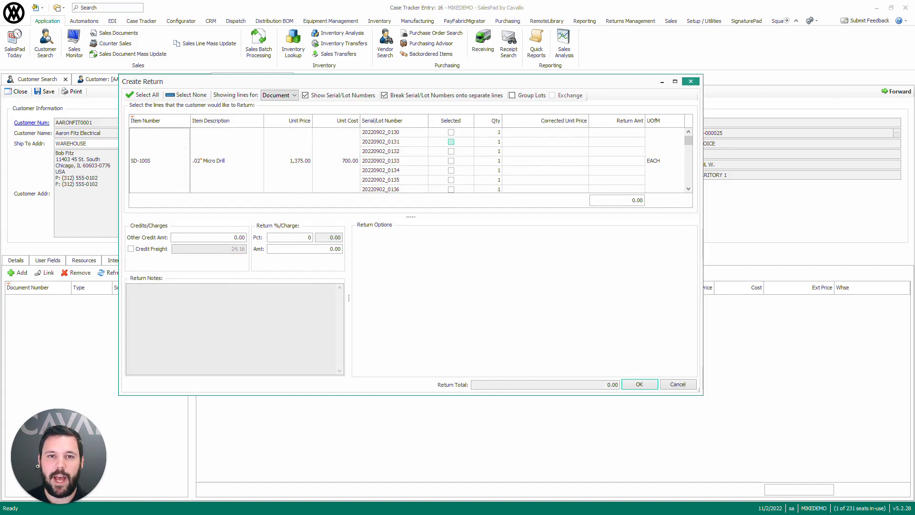
pyautogui.click(451, 132)
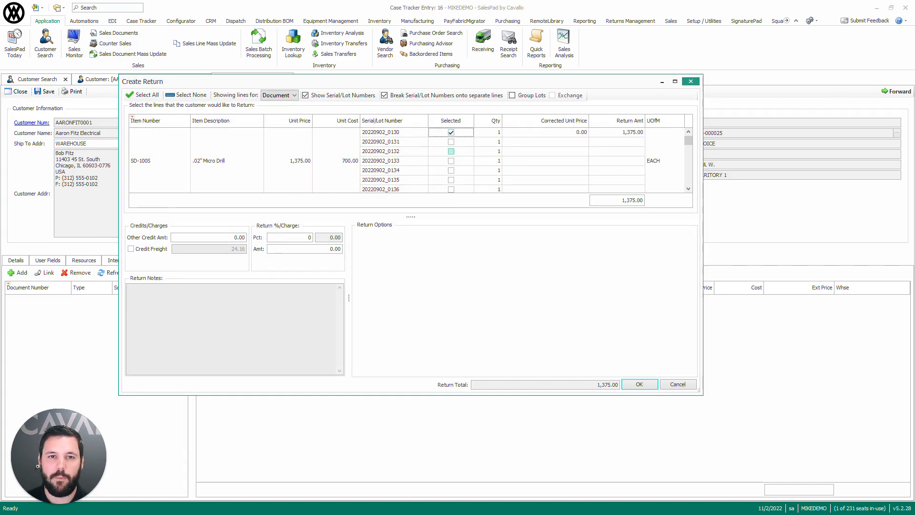
pyautogui.click(451, 151)
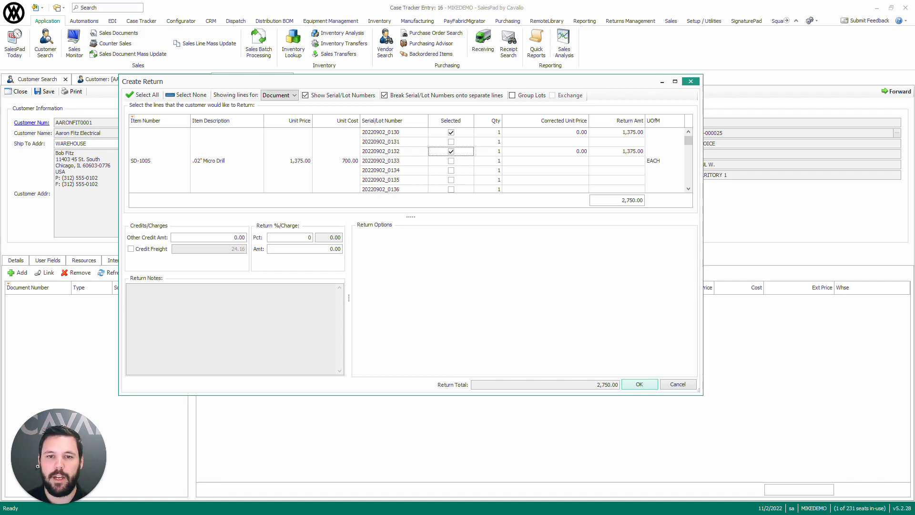
pyautogui.click(639, 385)
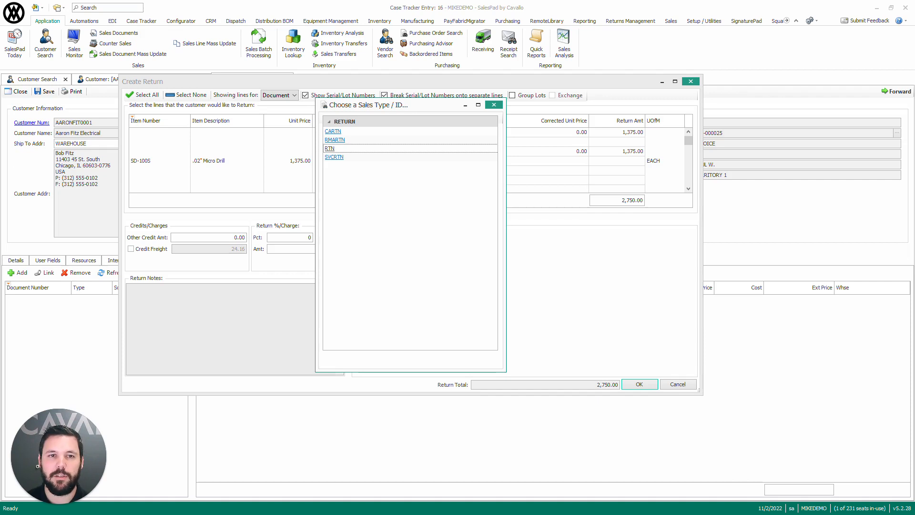
pyautogui.click(330, 148)
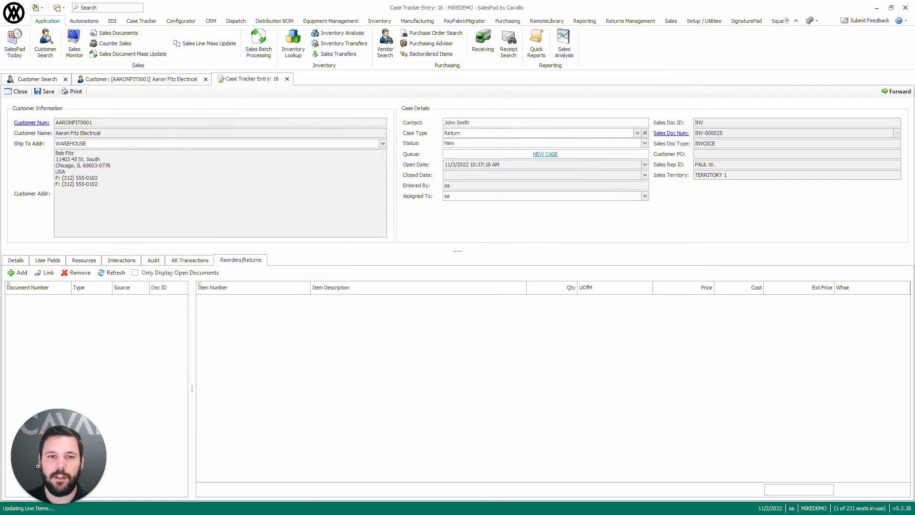